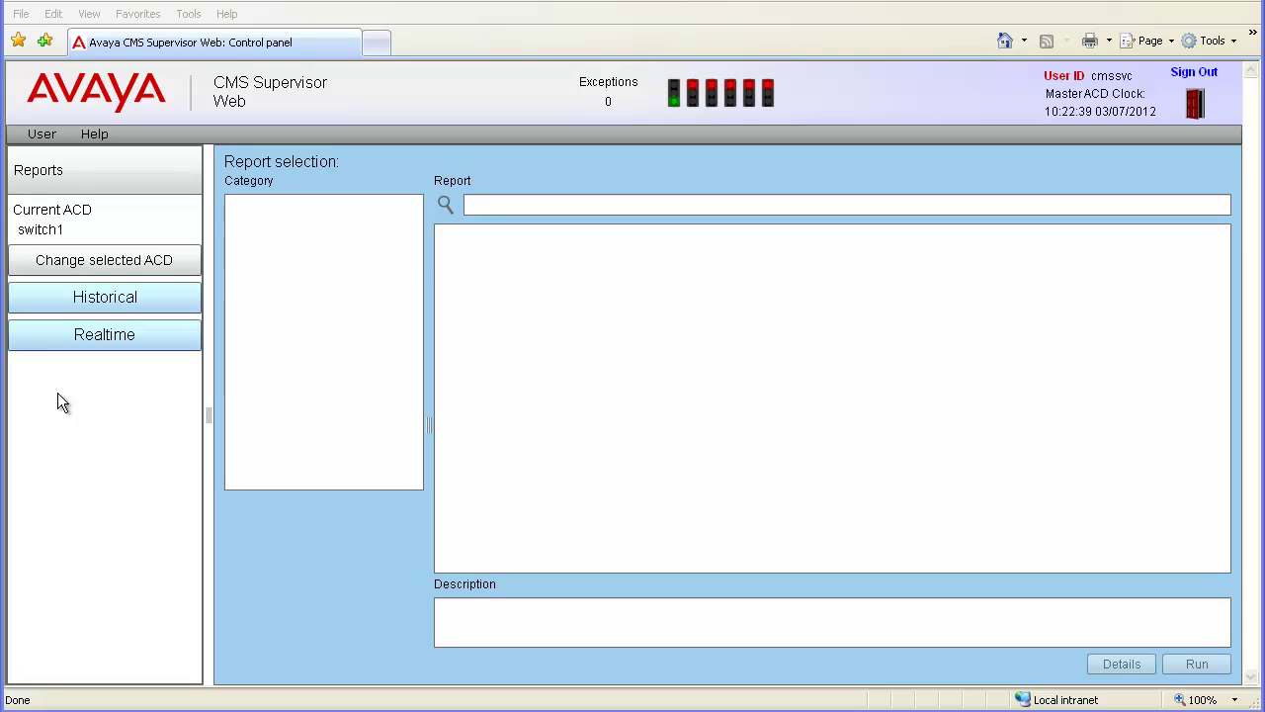
# Step: Show the Tracing tab of User Preferences (trace level Off, 2 files, 50kb rollover)
pyautogui.click(40, 134)
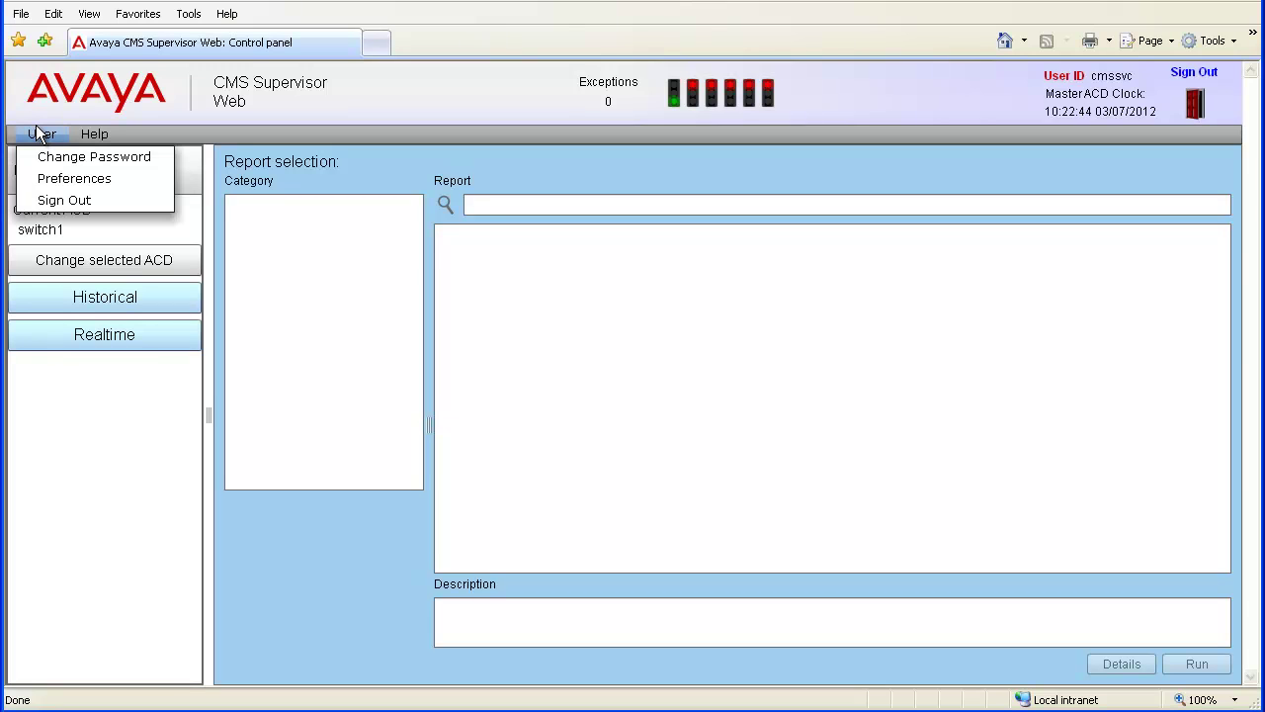
pyautogui.click(47, 179)
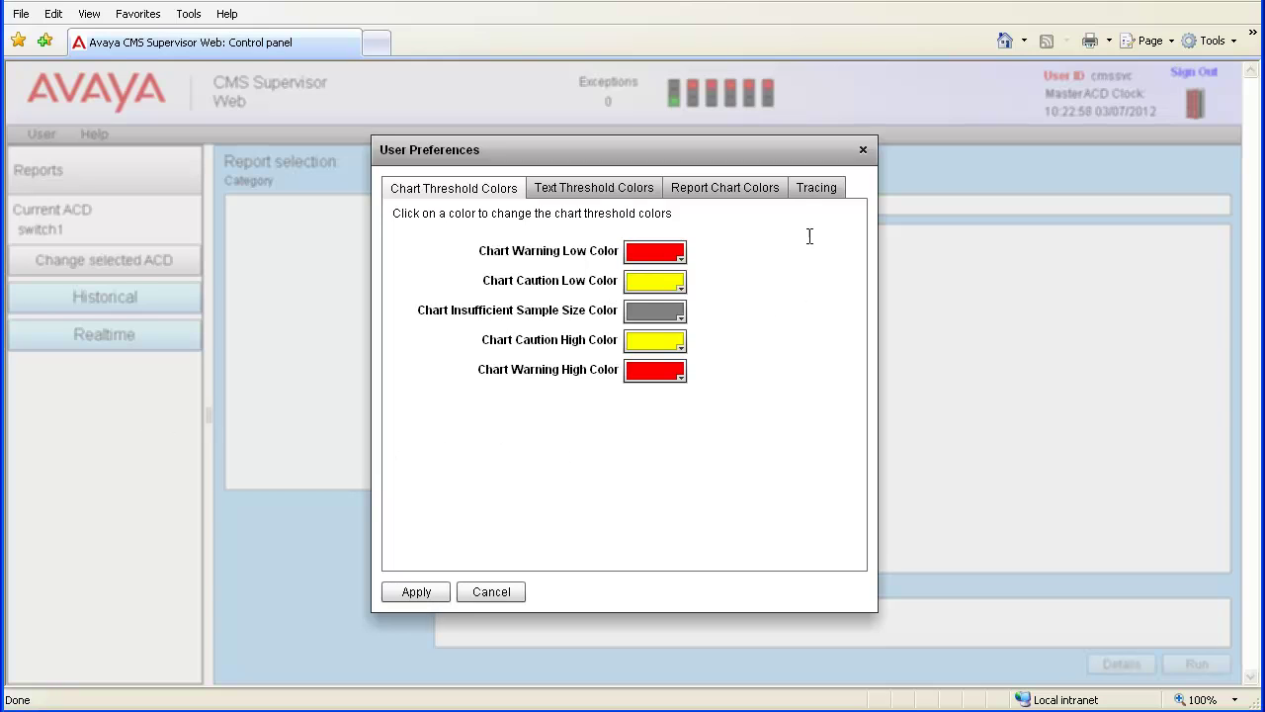
pyautogui.click(811, 188)
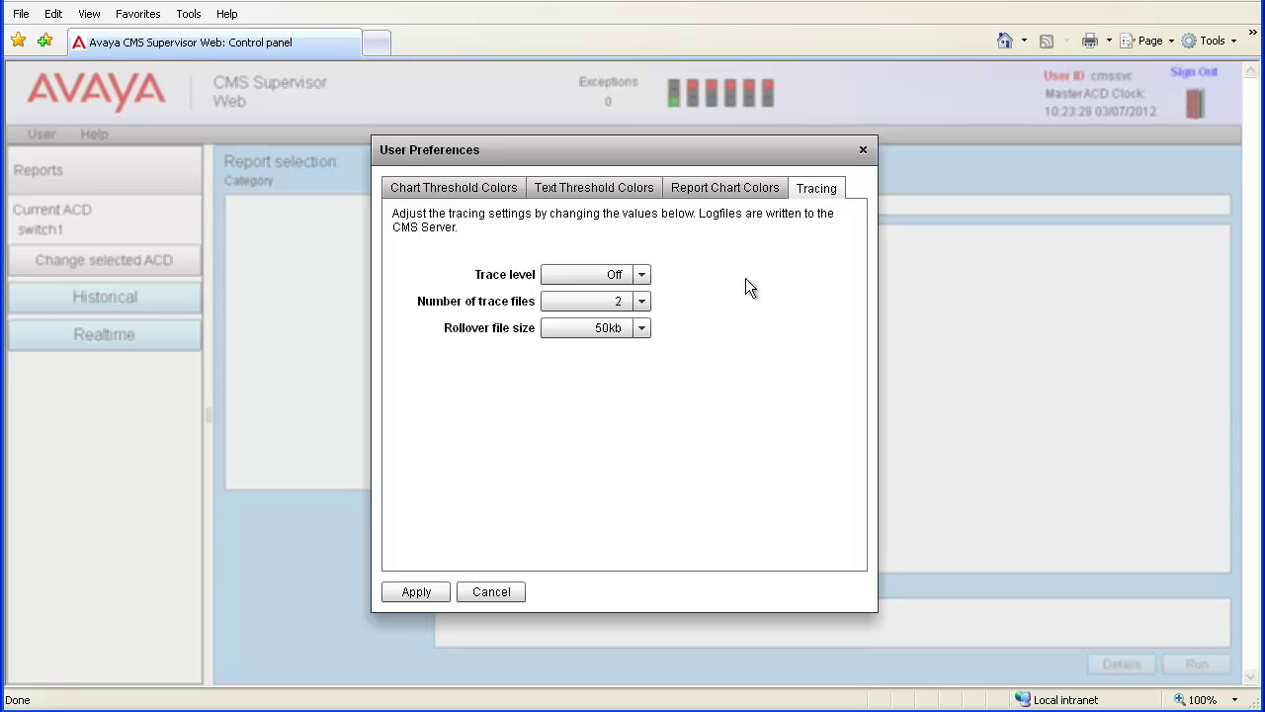
# Step: Change the trace level from Off to All
pyautogui.click(644, 276)
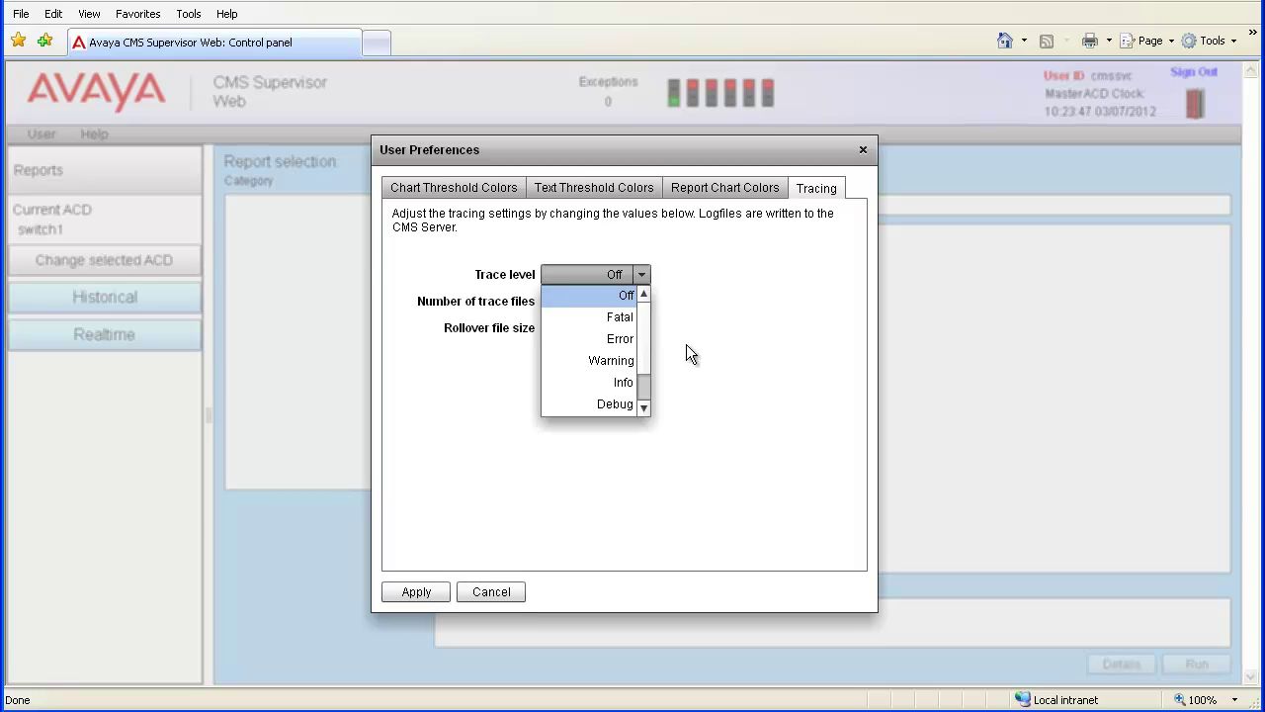
pyautogui.click(644, 406)
pyautogui.click(643, 407)
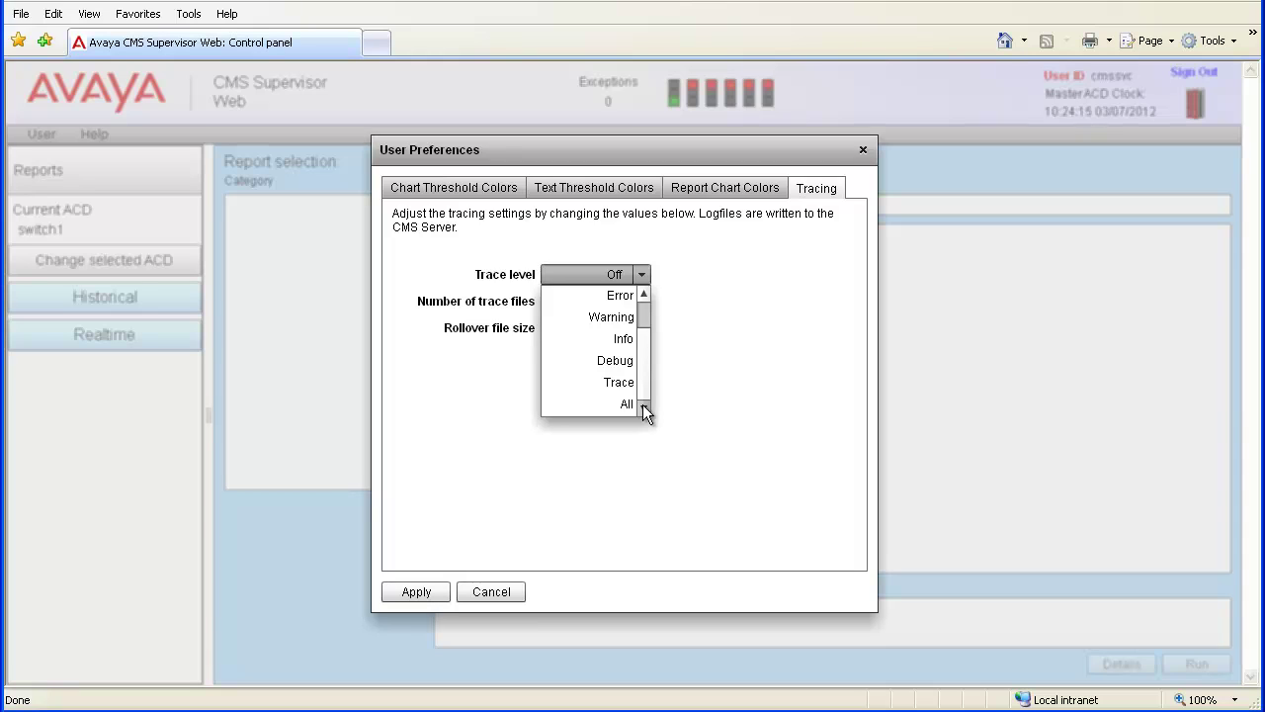
pyautogui.click(626, 404)
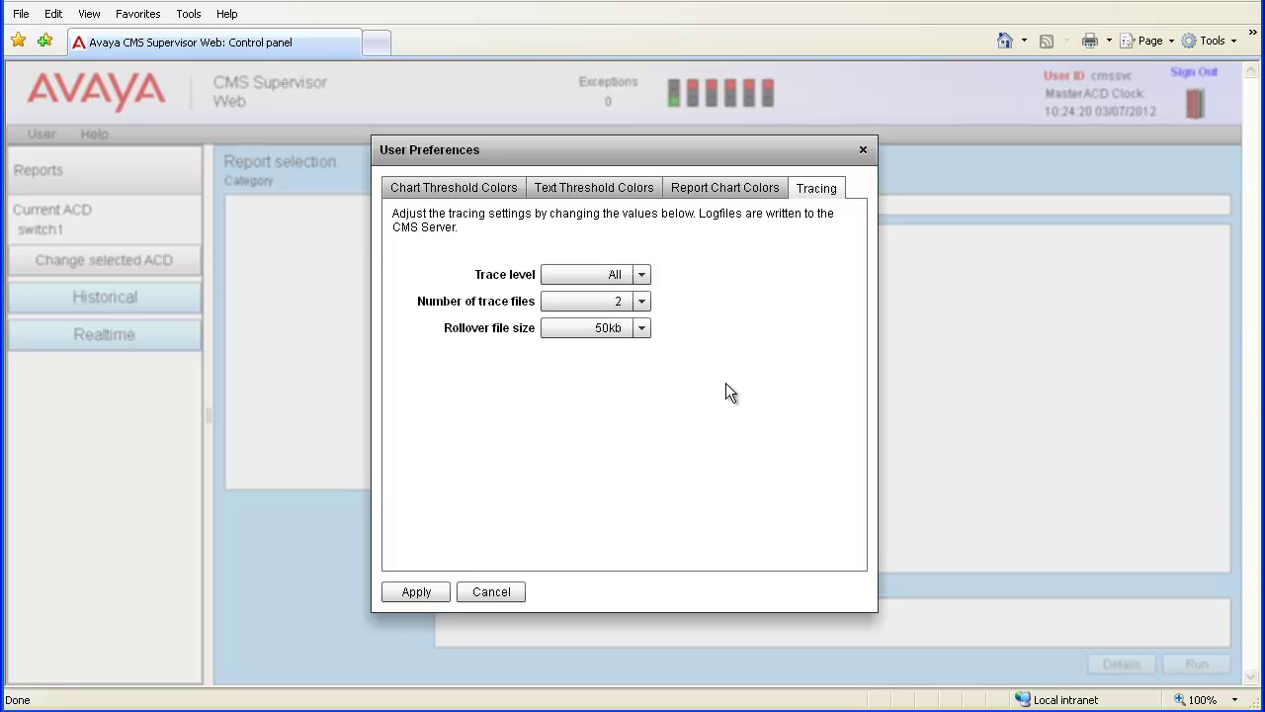
# Step: Set the number of trace files to 3
pyautogui.click(642, 301)
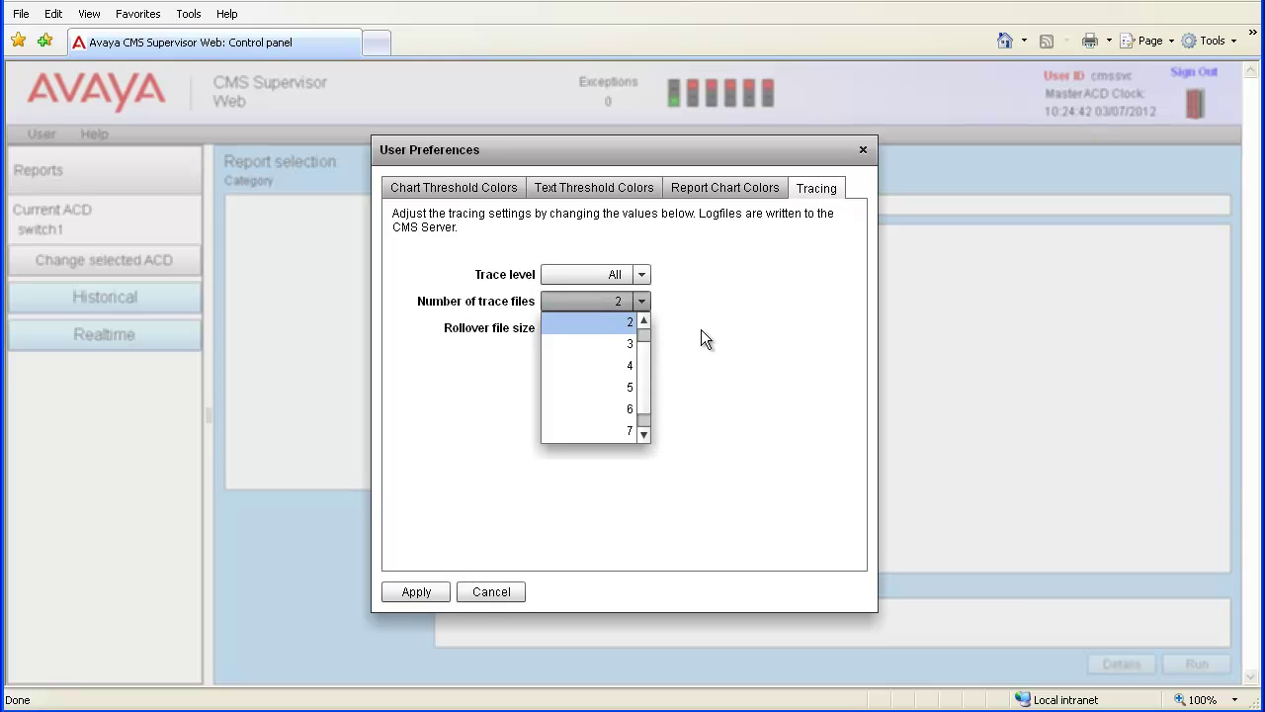
pyautogui.click(643, 322)
pyautogui.doubleClick(645, 433)
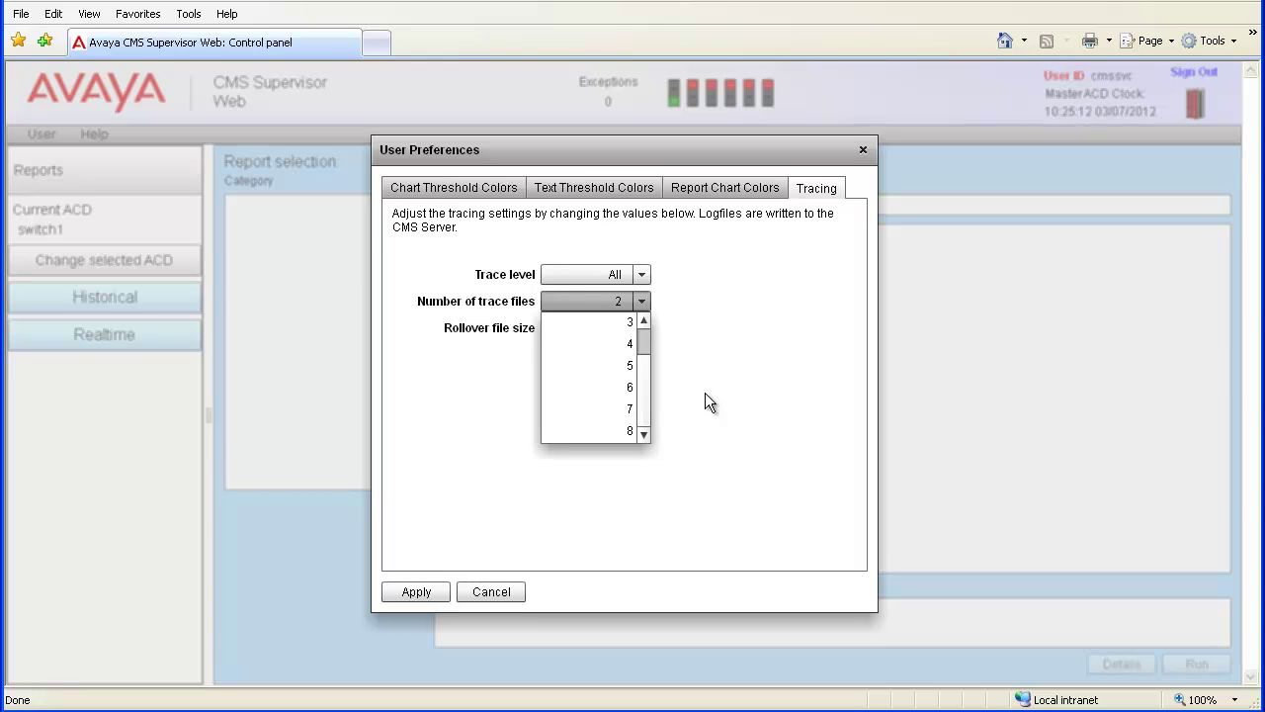
pyautogui.click(632, 322)
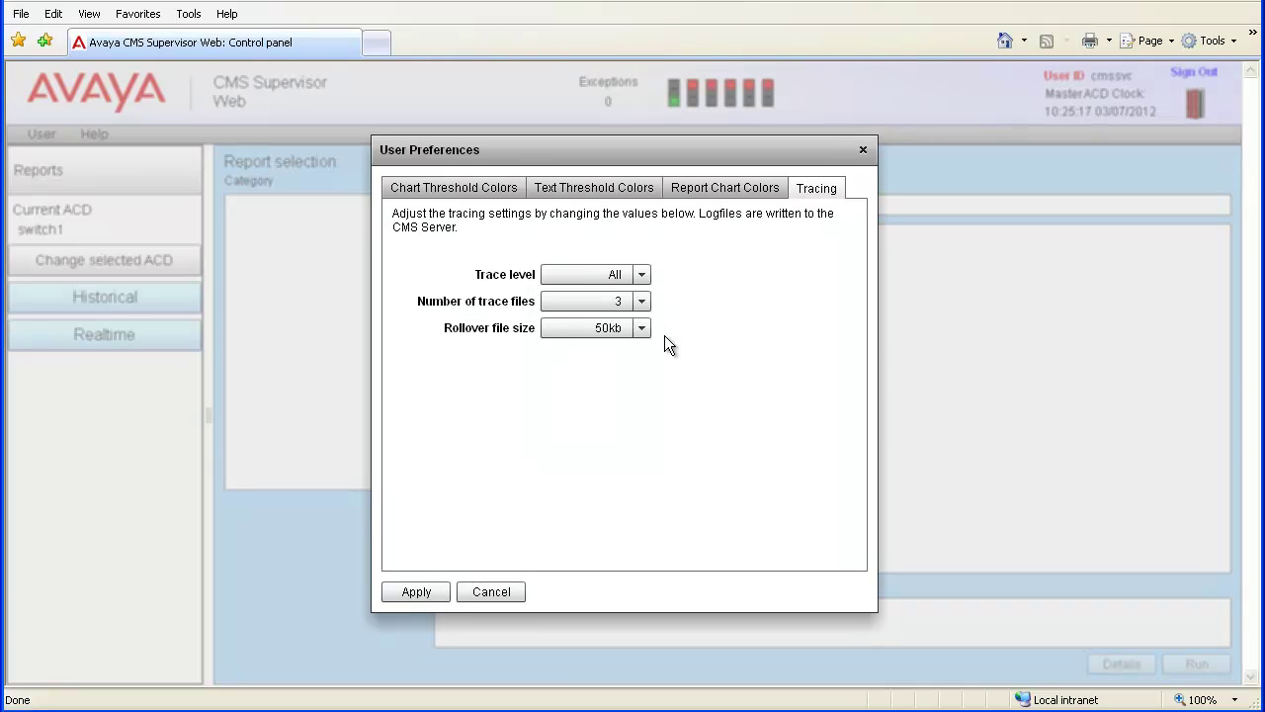
# Step: Set the rollover file size to 100kb
pyautogui.click(643, 328)
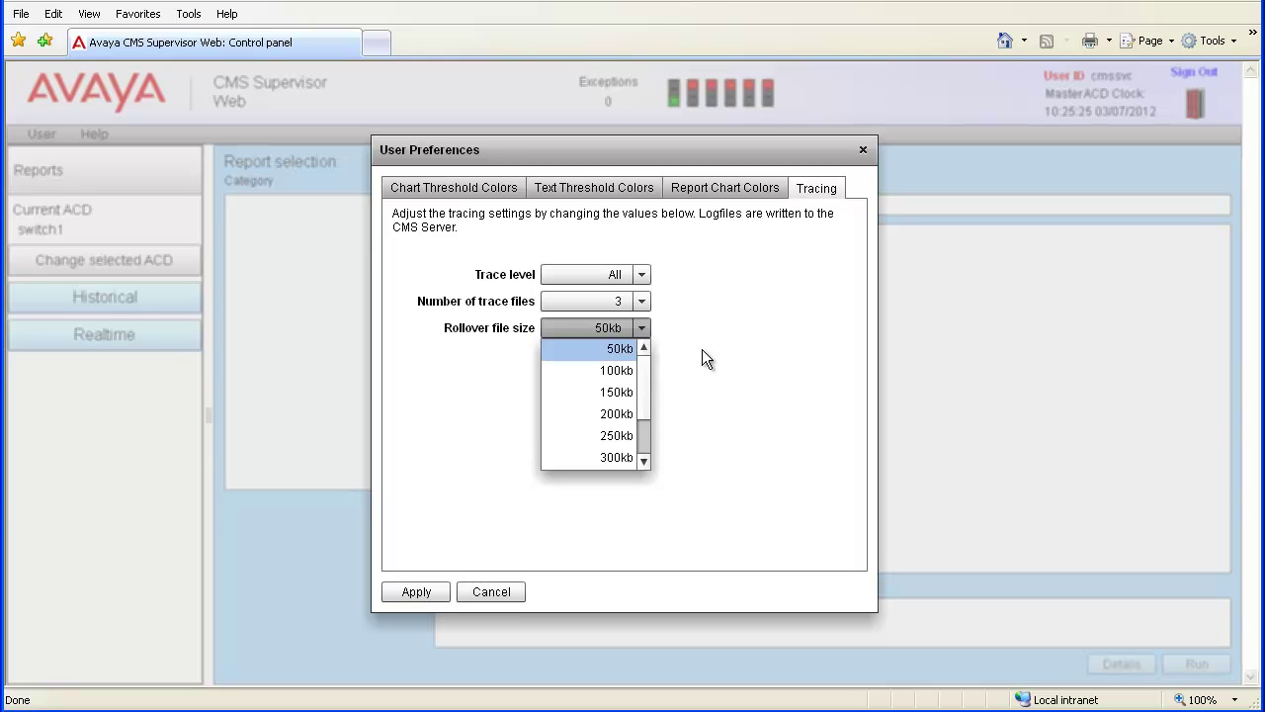
pyautogui.click(642, 462)
pyautogui.click(643, 462)
pyautogui.click(643, 462)
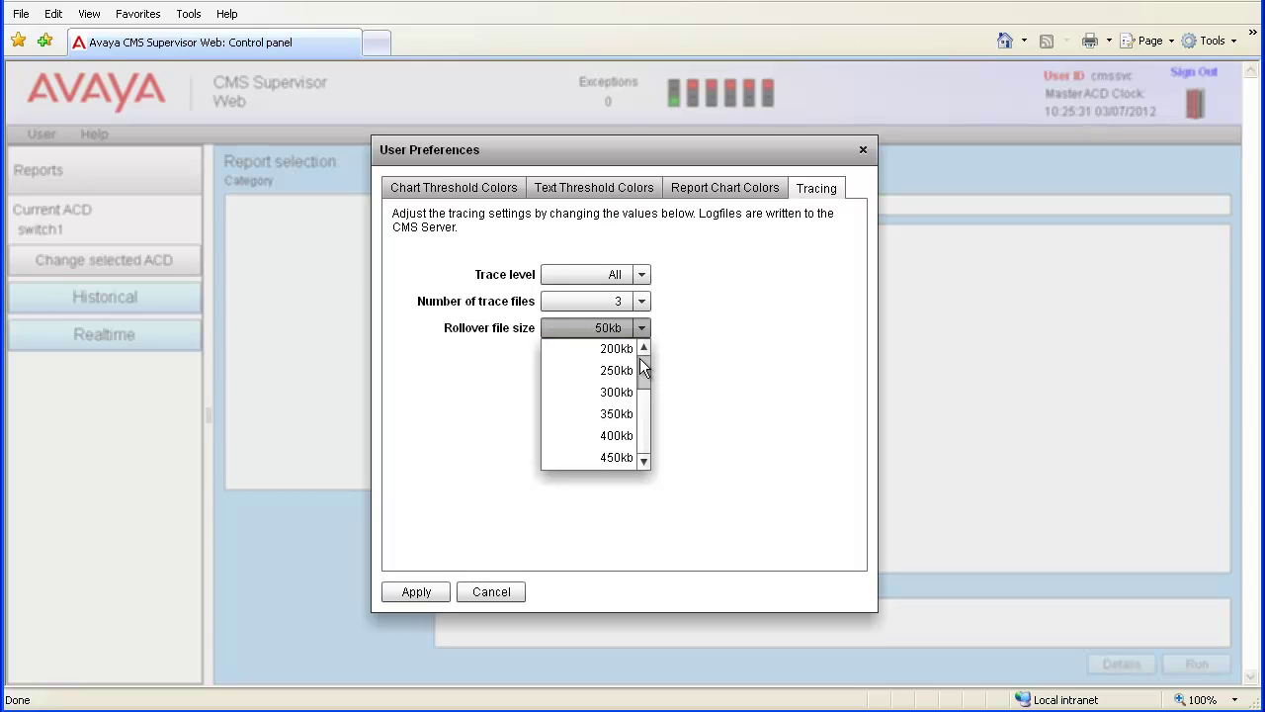
pyautogui.moveTo(644, 368); pyautogui.dragTo(639, 358)
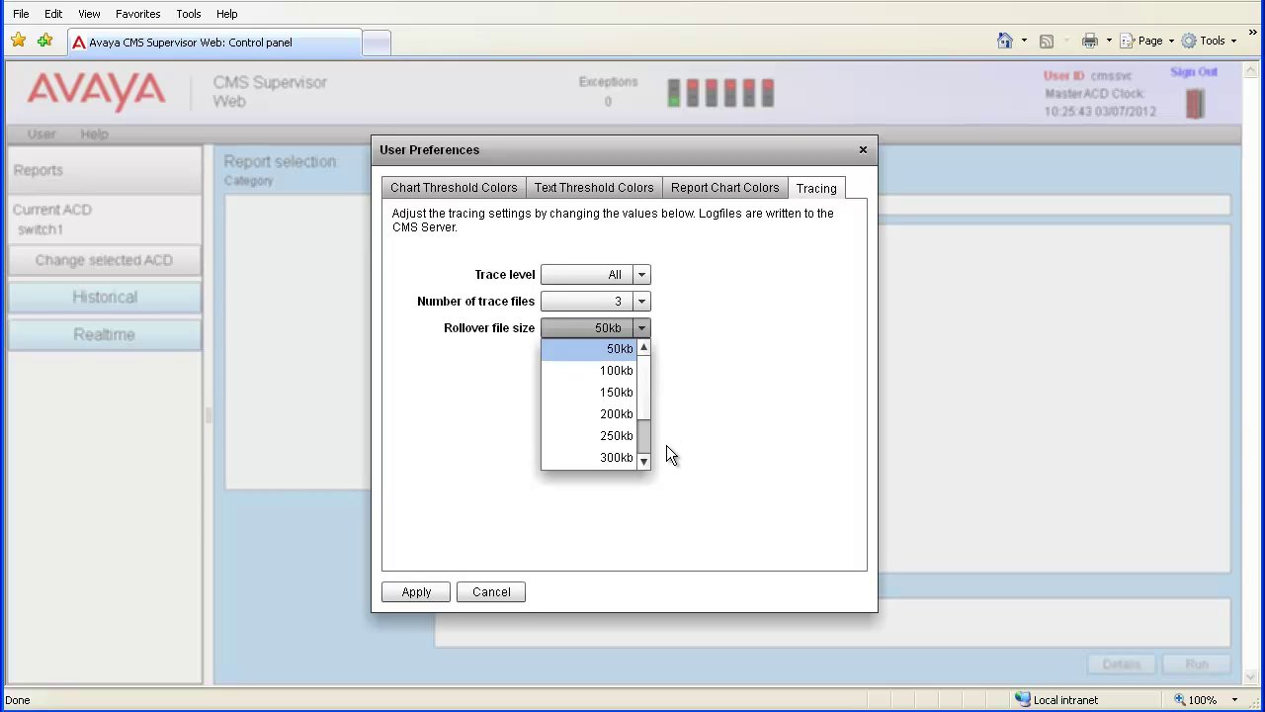
pyautogui.click(617, 371)
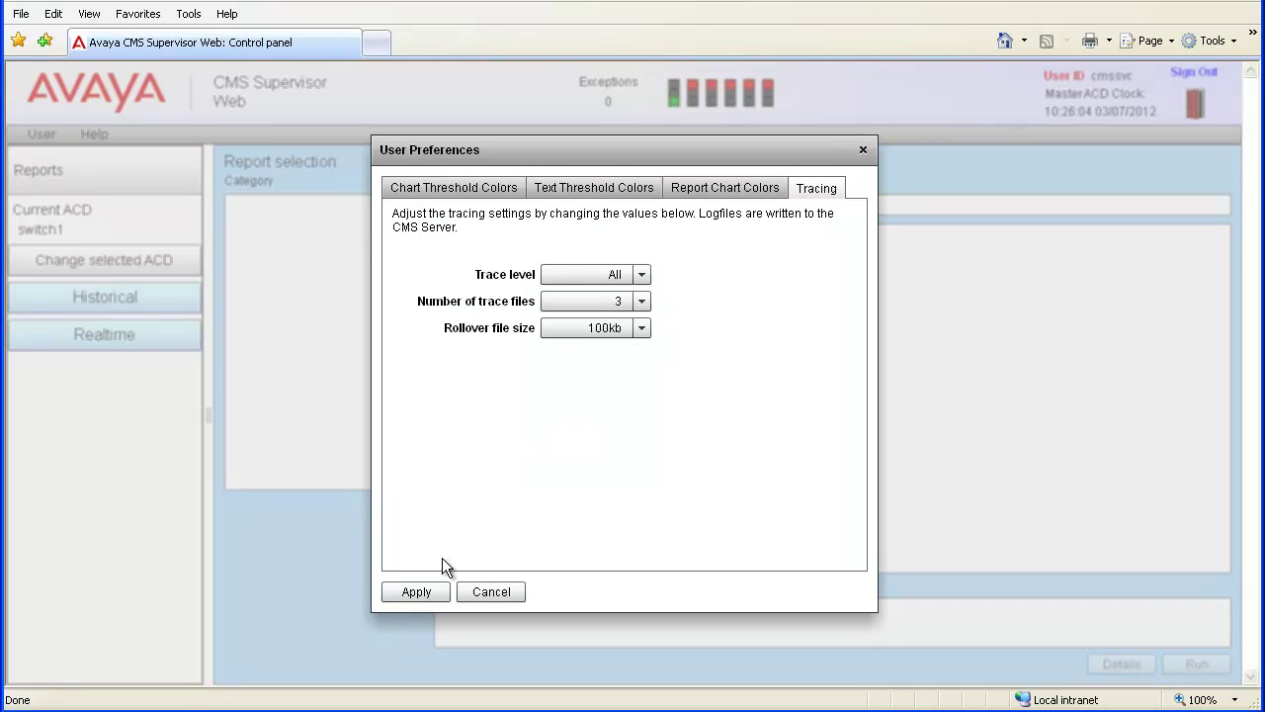
# Step: Apply the tracing settings (All, 3 files, 100kb) and close User Preferences
pyautogui.click(420, 591)
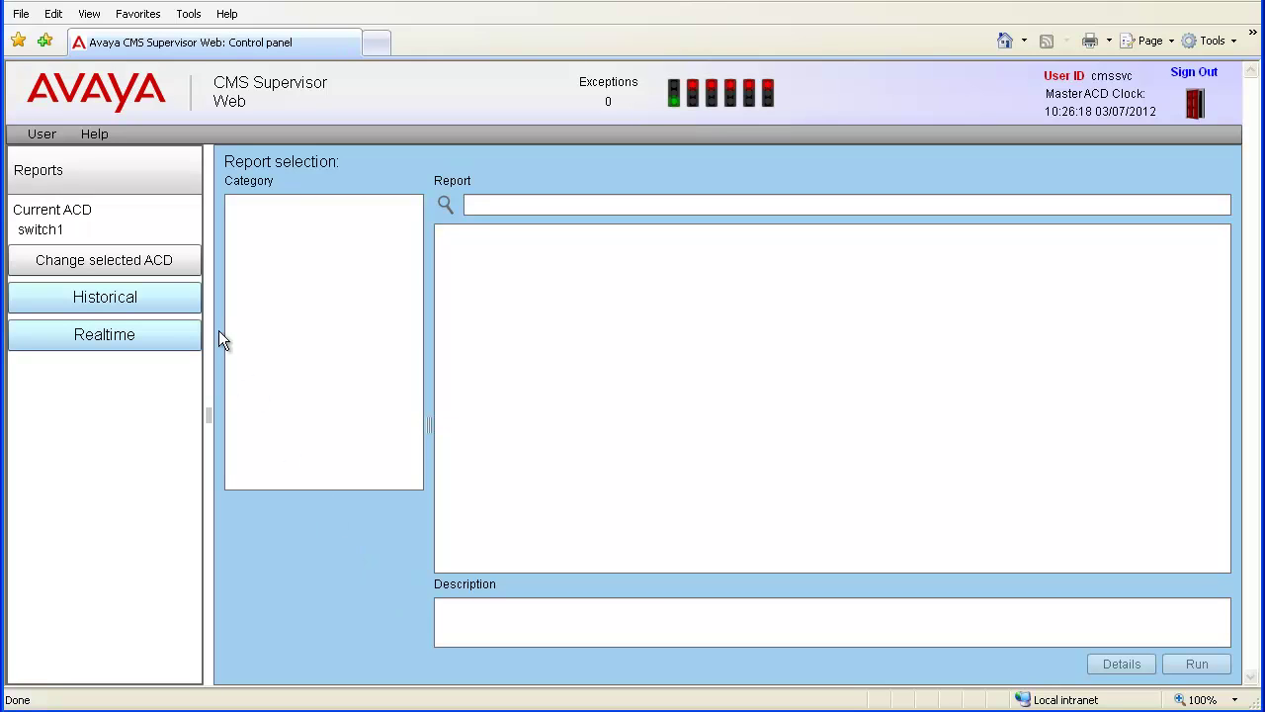
pyautogui.click(44, 136)
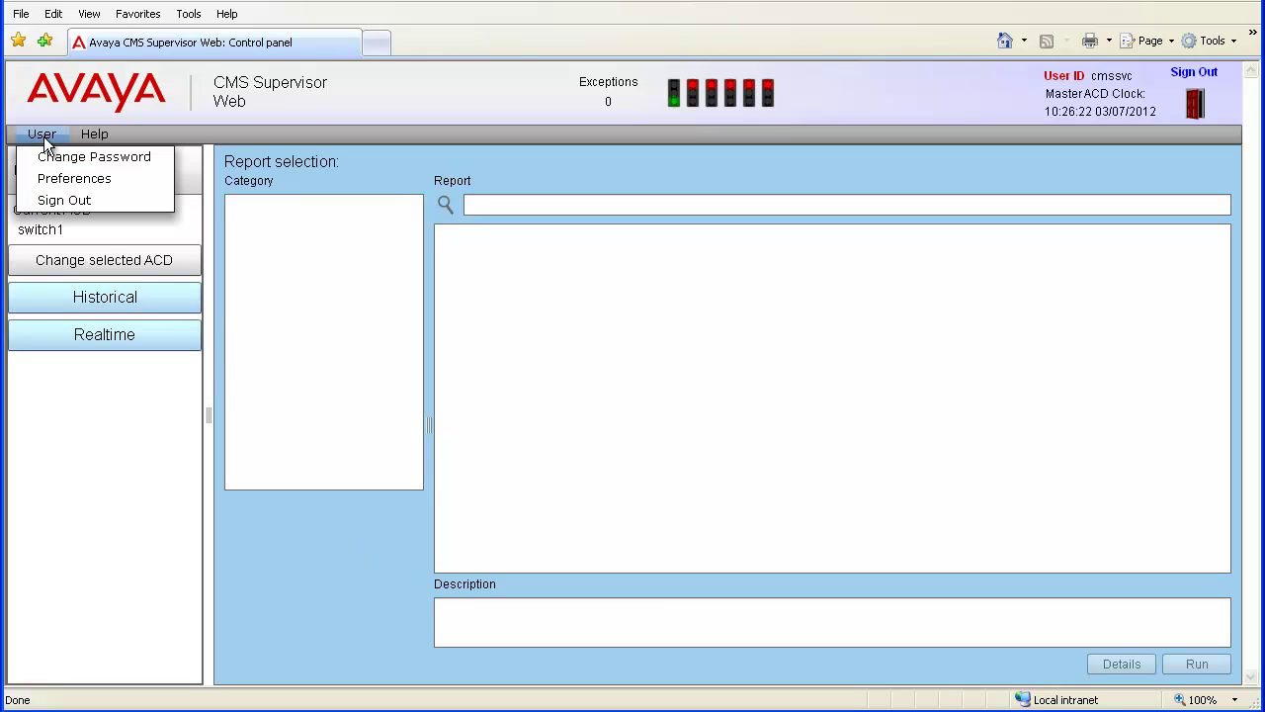
pyautogui.click(59, 179)
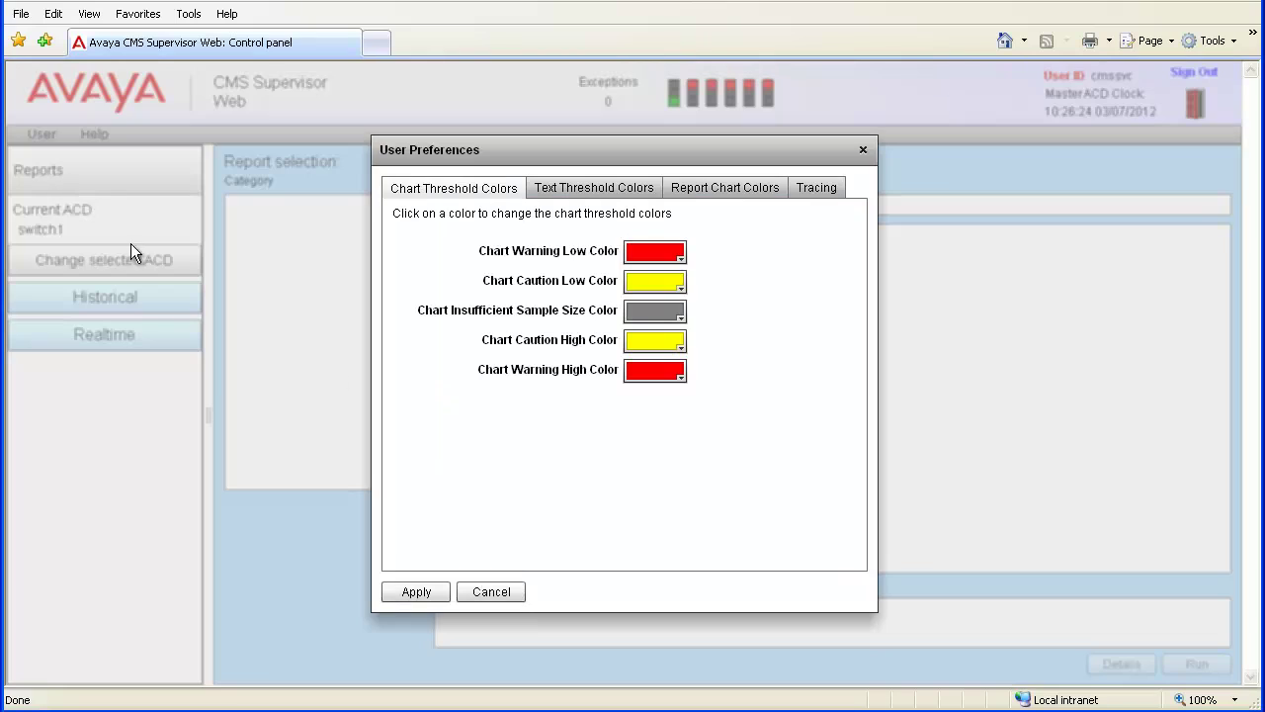
pyautogui.click(825, 196)
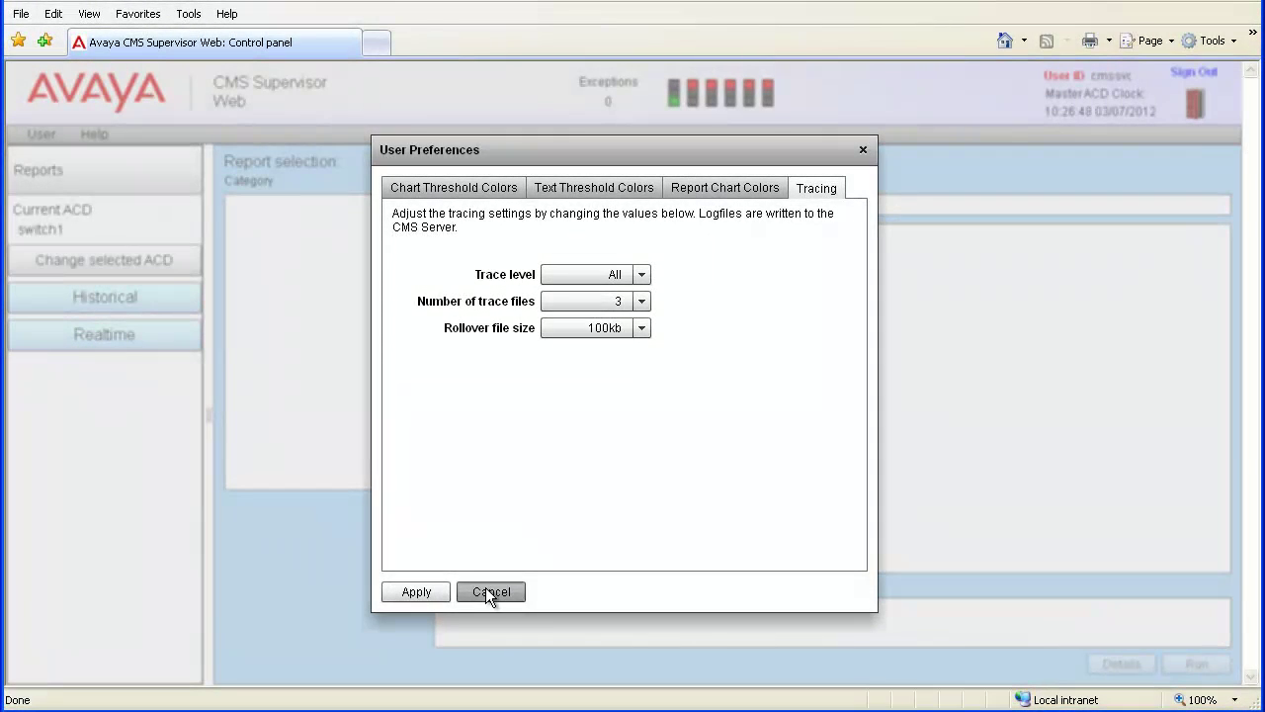
pyautogui.click(491, 591)
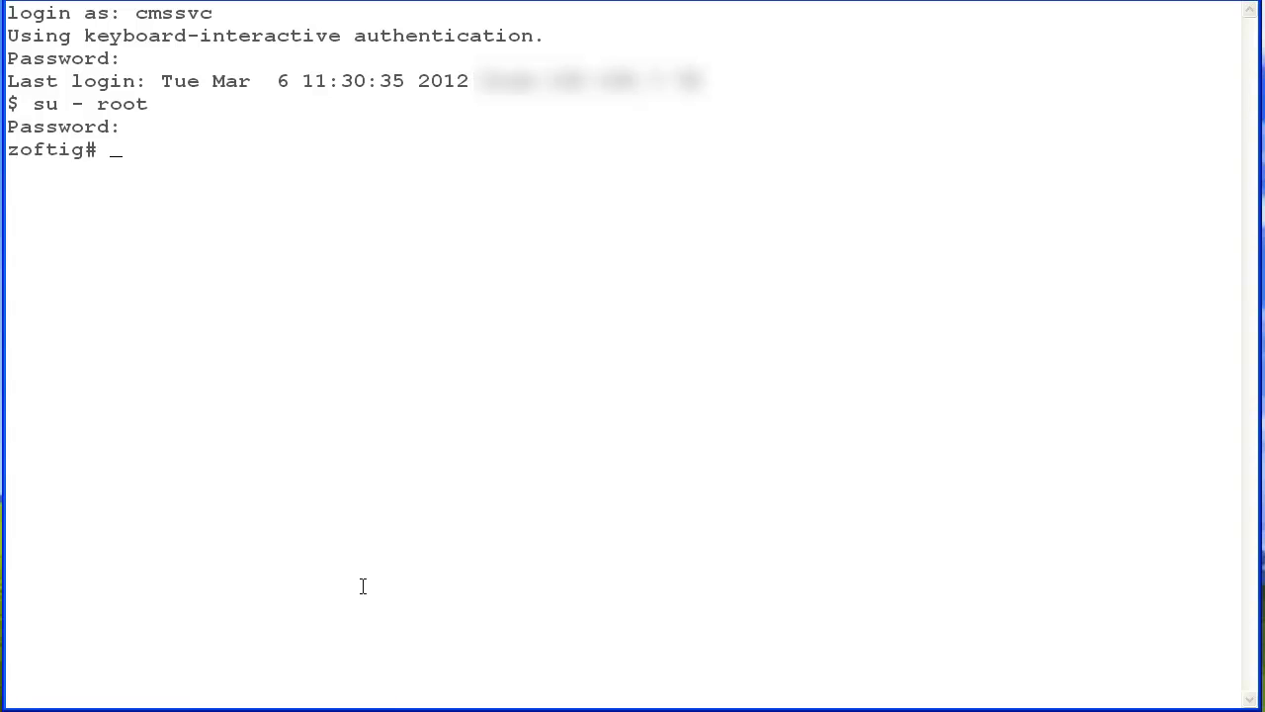
# Step: Change to the /opt/cmsweb/log directory with cd /opt/cmsweb/log
pyautogui.write('cd /opt/cmsweb/log')
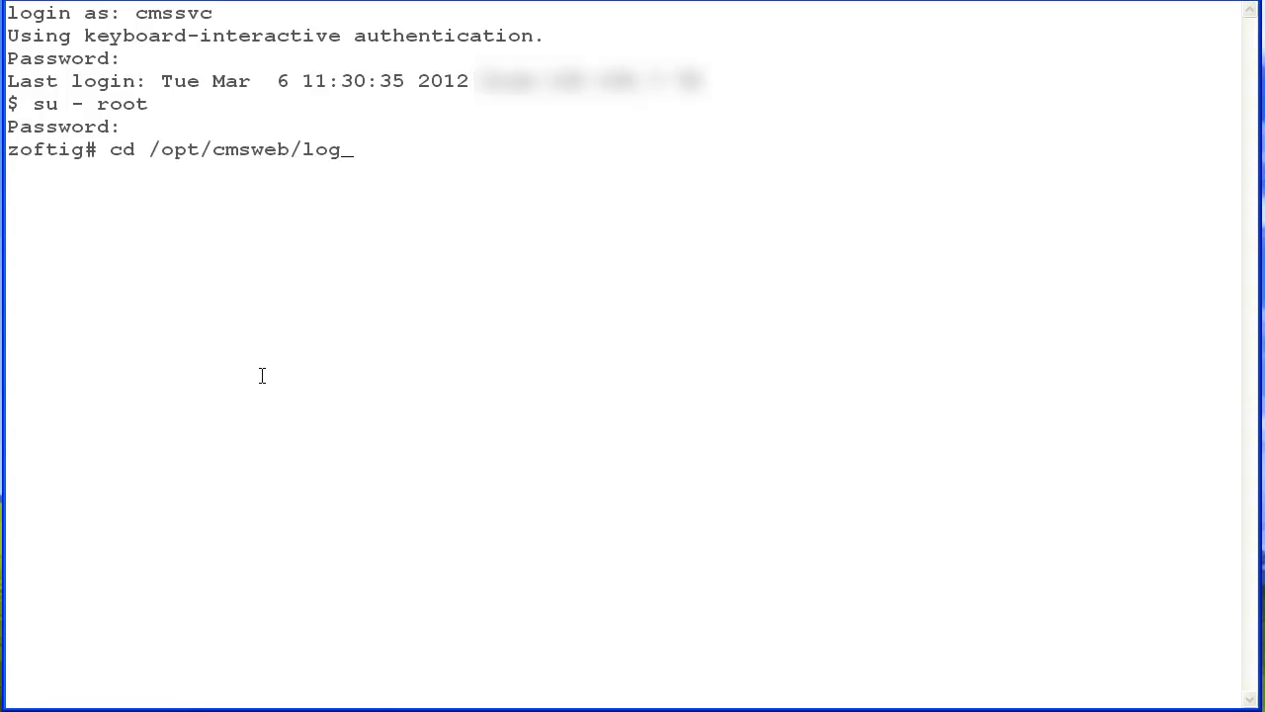
pyautogui.press('Return')
# Step: List the log directory's contents in long format with ls -l
pyautogui.write('ls -l')
pyautogui.press('Return')
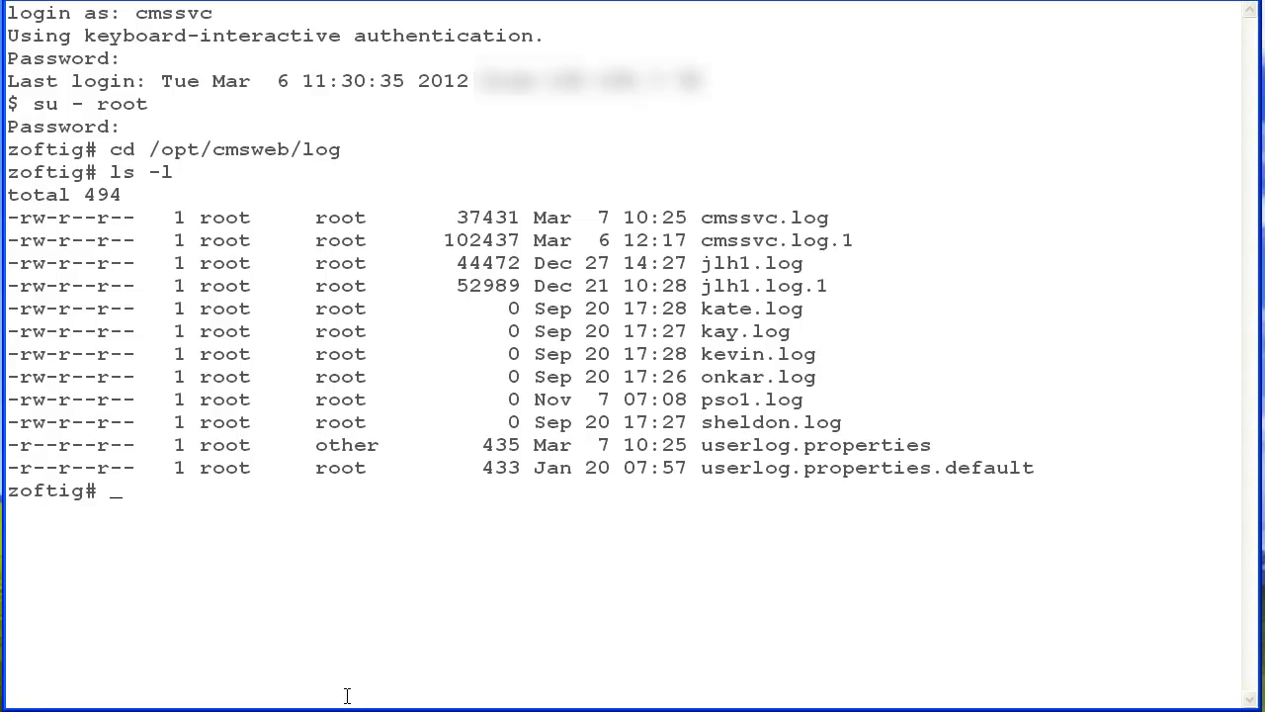
# Step: Open userlog.properties in vi to view the cmssvc LEVEL, FILESIZE and FILECOUNT entries
pyautogui.write('vi userlog.prop')
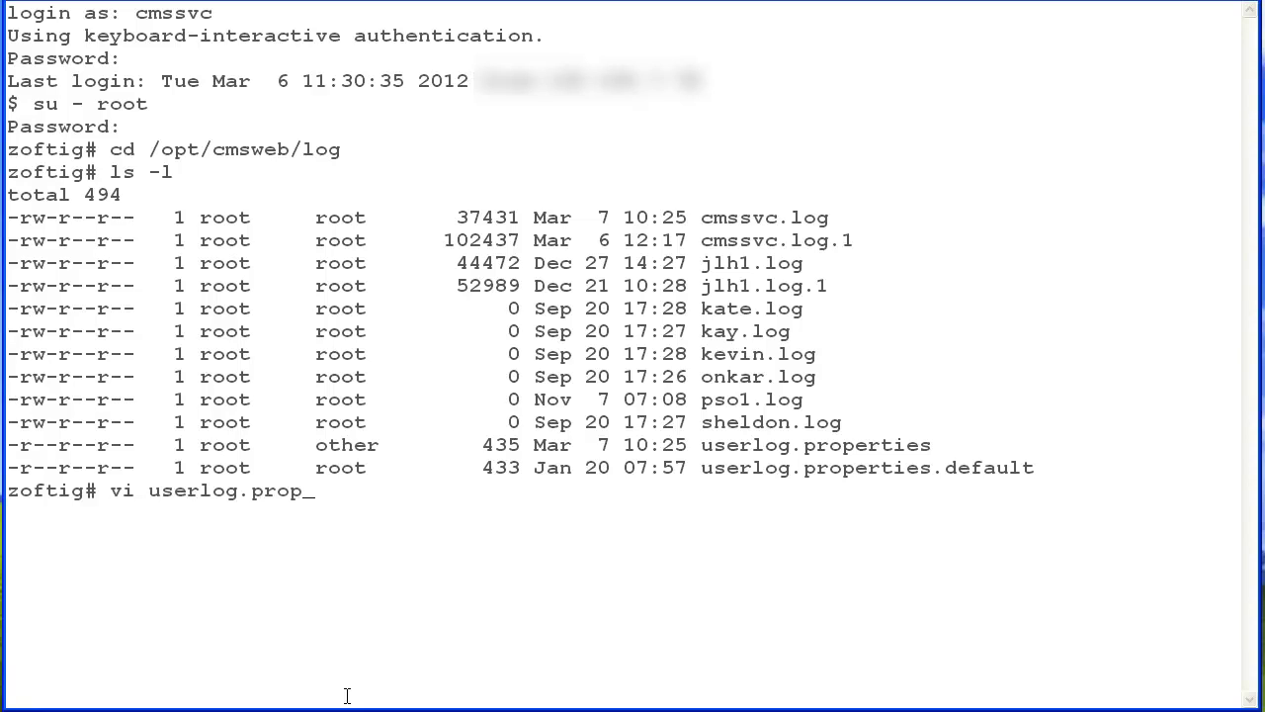
pyautogui.write('erties')
pyautogui.press('Return')
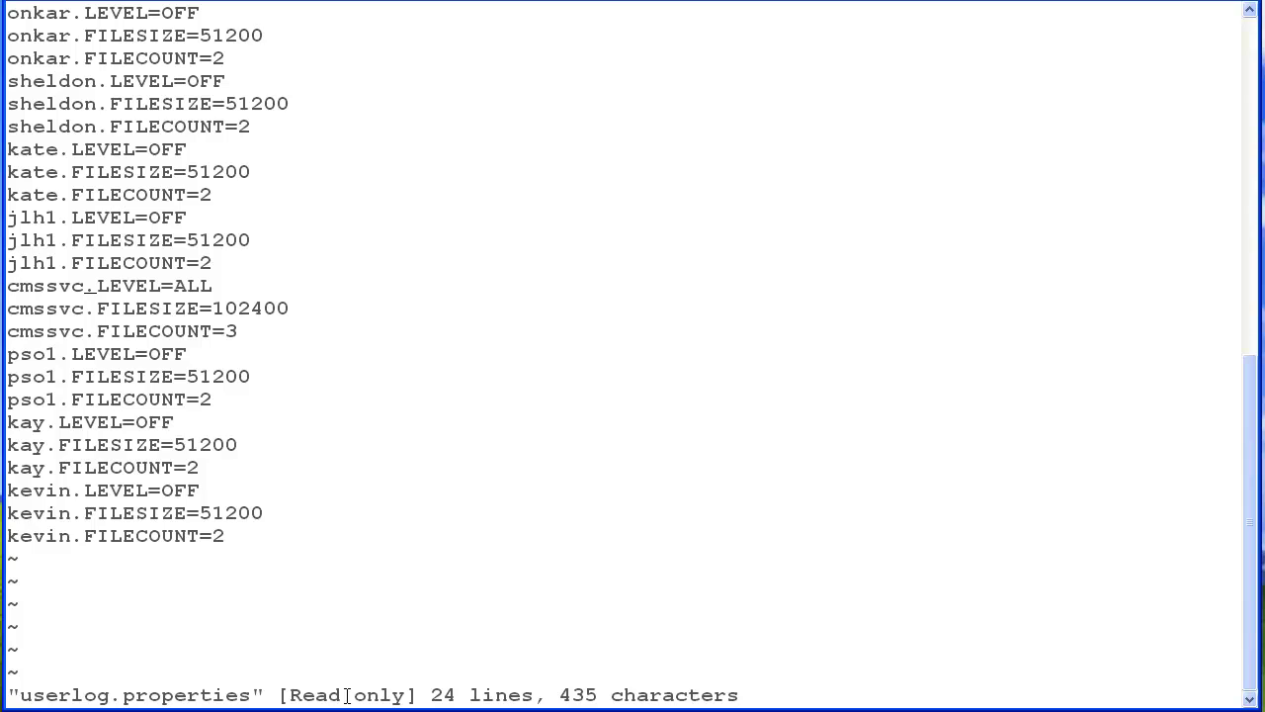
# Step: Edit cmssvc entries to LEVEL=OFF, FILESIZE=51200 and FILECOUNT=2
pyautogui.press('l')
pyautogui.press('l')
pyautogui.press('l')
pyautogui.press('l')
pyautogui.press('l')
pyautogui.press('l')
pyautogui.press('l')
pyautogui.hotkey('shift', 'c')
pyautogui.write('OFF')
pyautogui.press('c')
pyautogui.press('$')
pyautogui.write('51200')
pyautogui.press('Escape')
pyautogui.press('r')
pyautogui.press('2')
pyautogui.press('a')
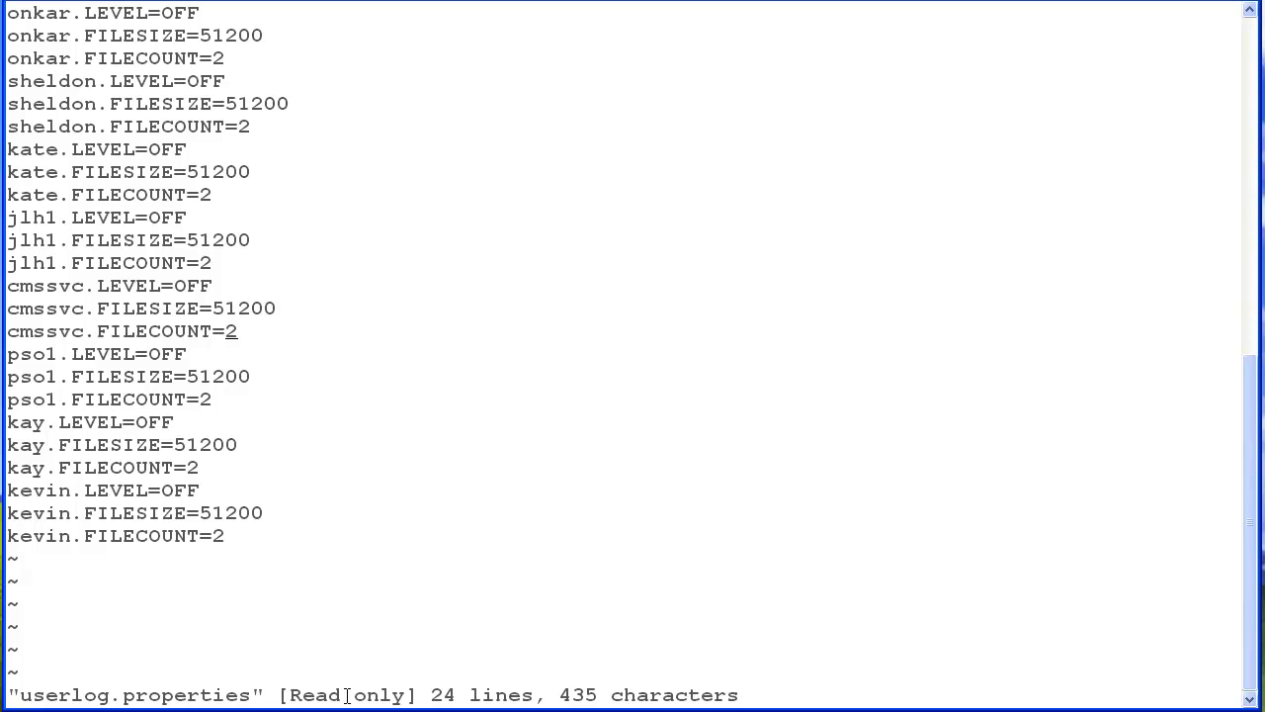
# Step: Save and quit vi with :wq!, then start typing cat userlog.properties
pyautogui.write(':wq!')
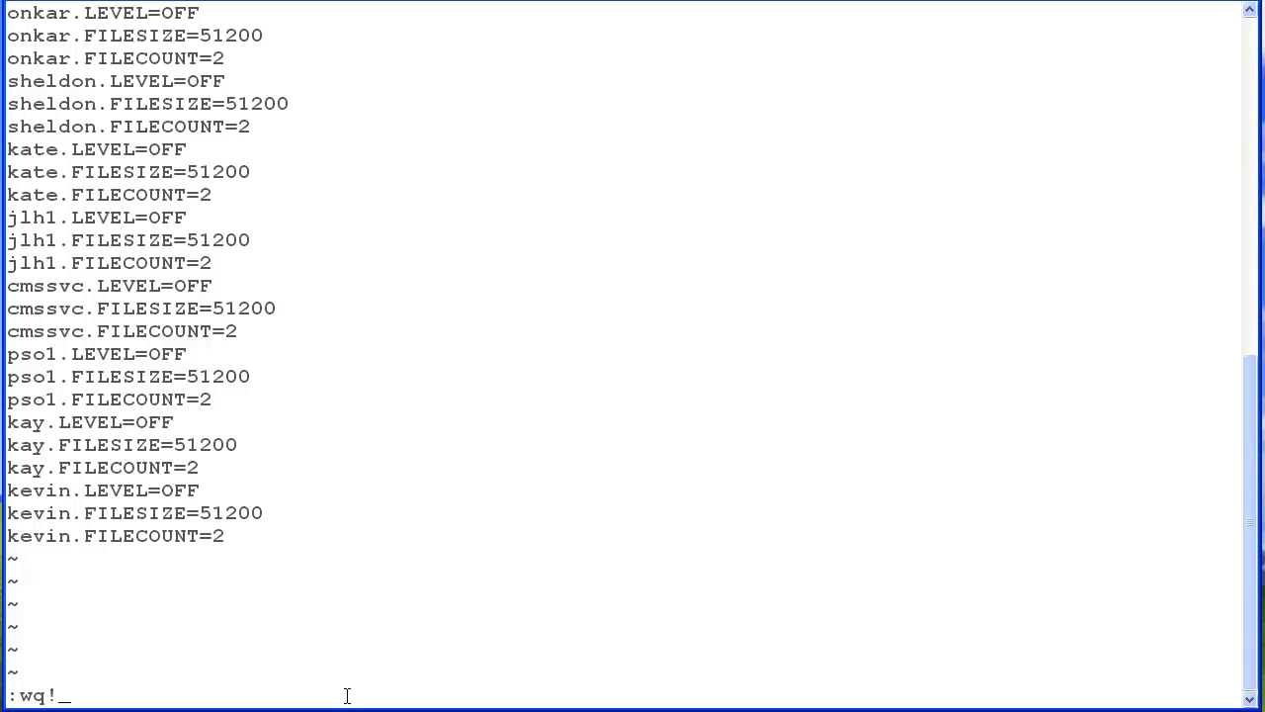
pyautogui.press('Return')
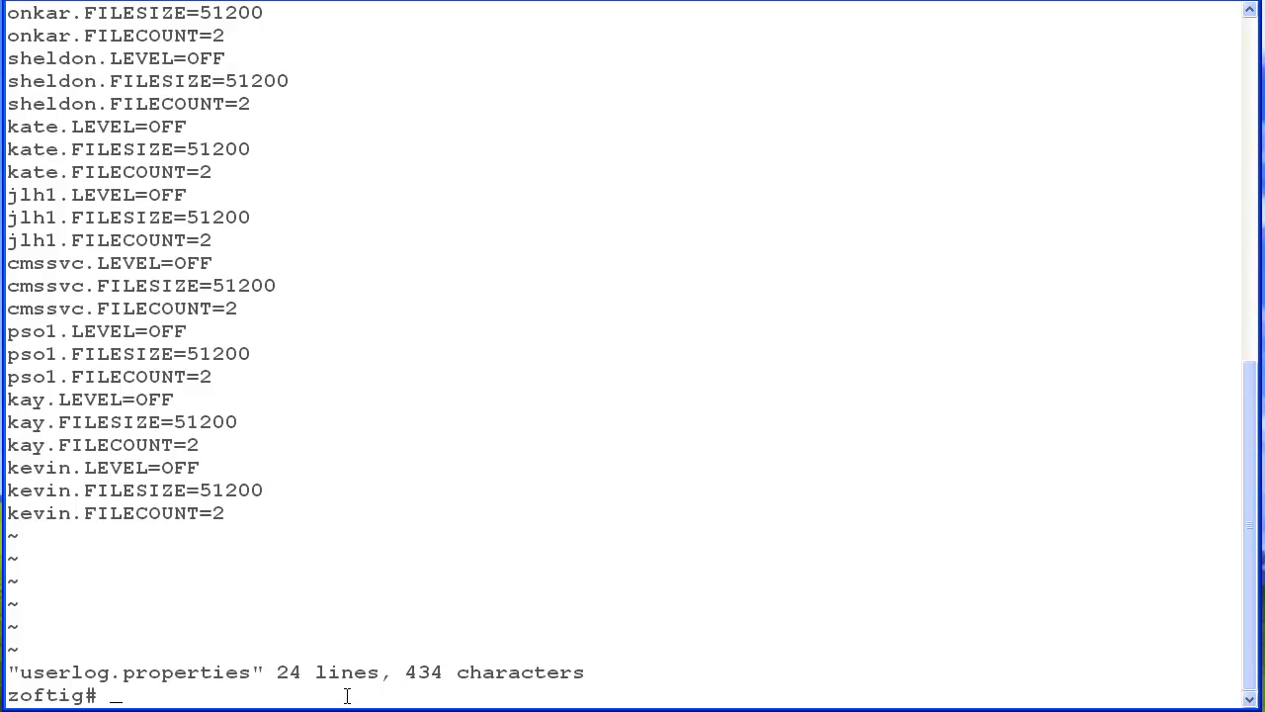
pyautogui.write('cat userlog.properties')
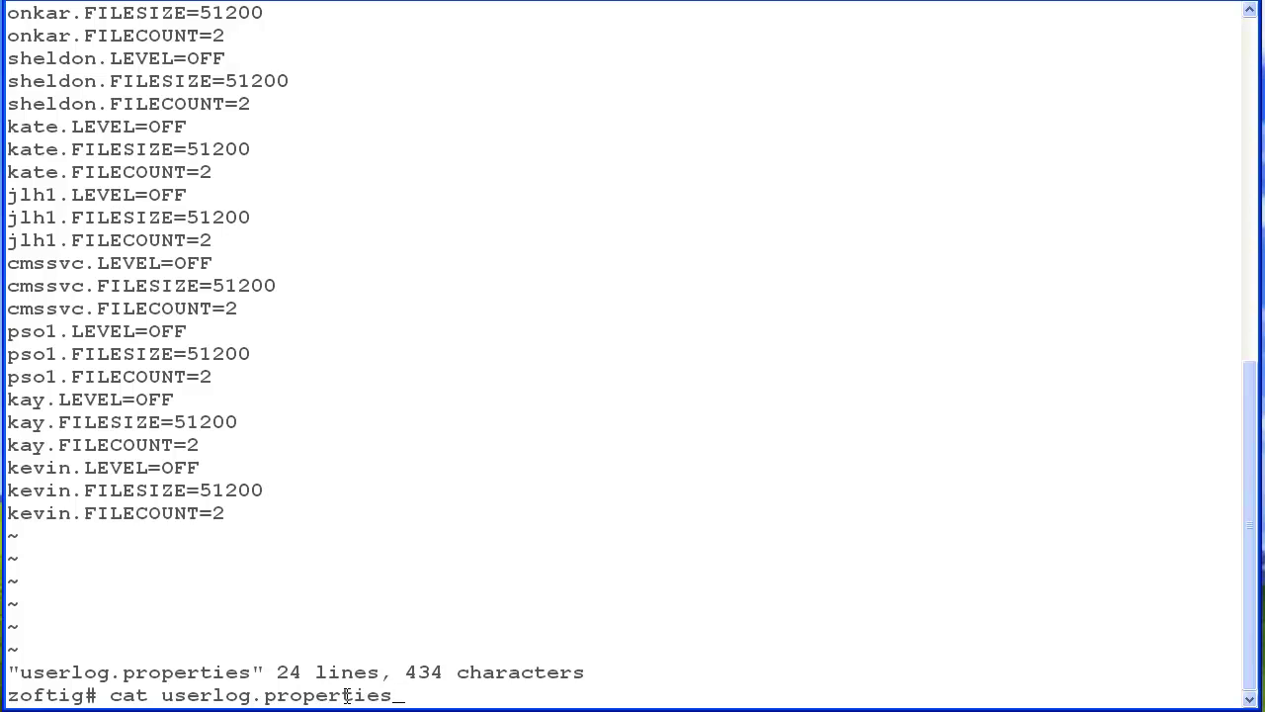
pyautogui.press('Return')
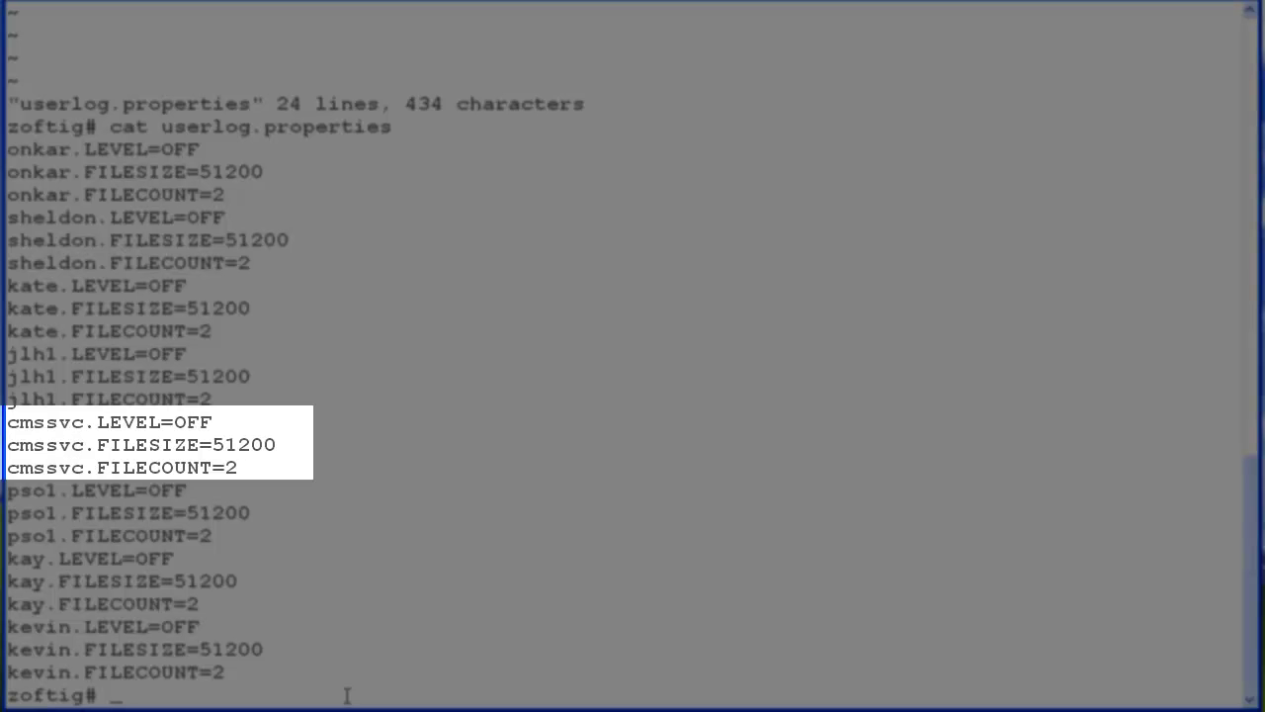